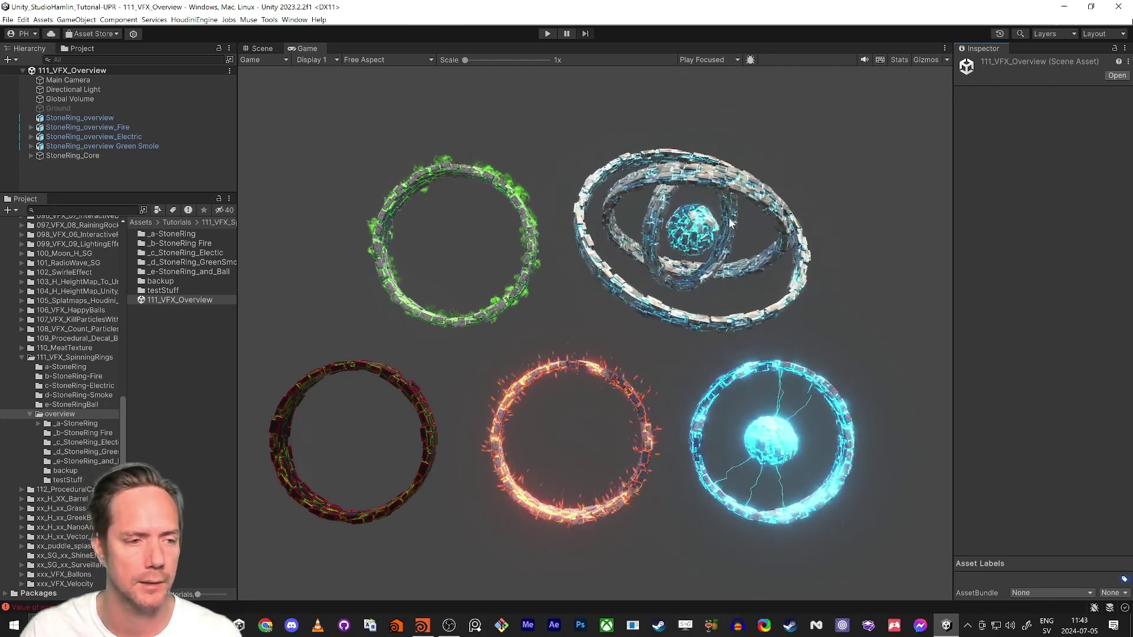
- Show the assets of the _a-StoneRing overview folder in the Project window
{"action": "left_click", "coordinate": [85, 424]}
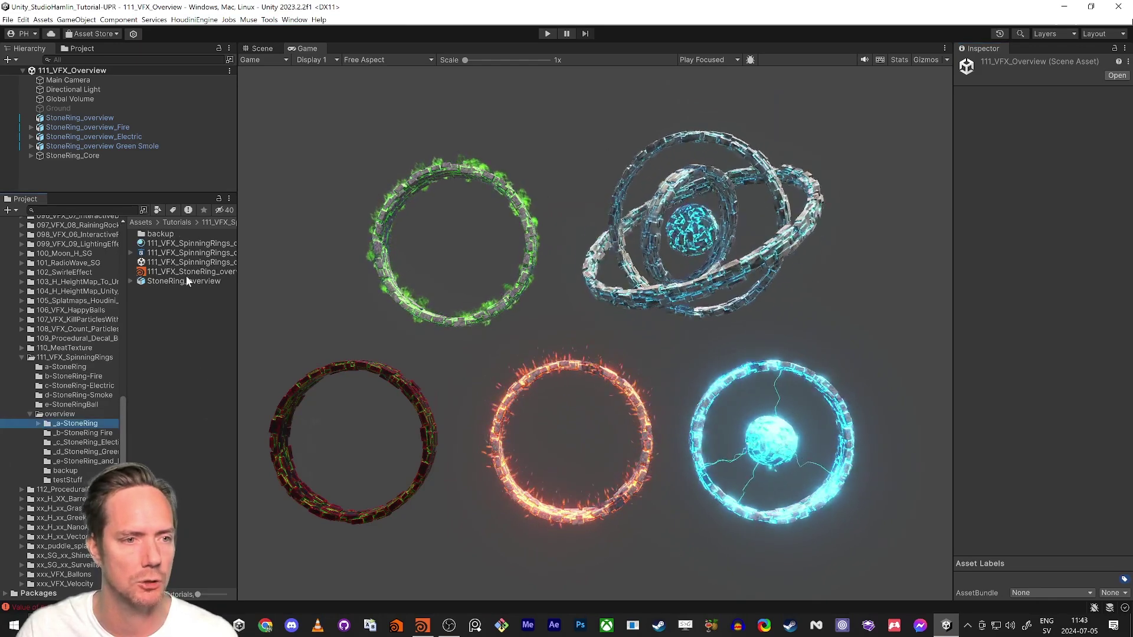
- Open the a-StoneRing overview scene and orbit the Scene view close to the ring
{"action": "left_click", "coordinate": [181, 263]}
{"action": "double_click", "coordinate": [182, 263]}
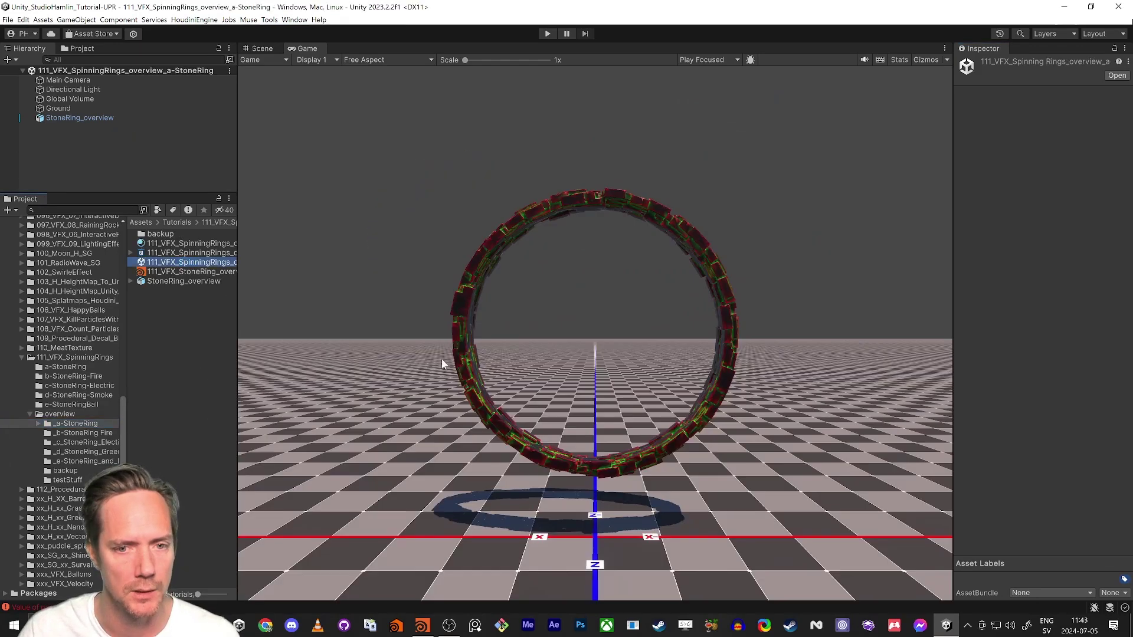
{"action": "left_click", "coordinate": [263, 43]}
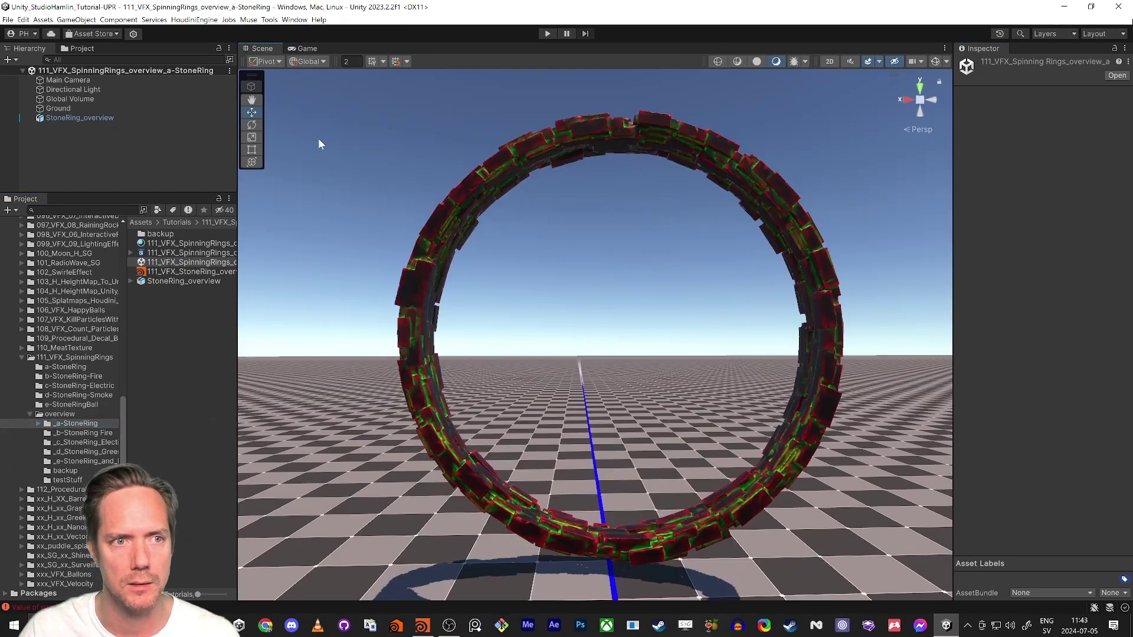
{"action": "mouse_move", "coordinate": [318, 138]}
{"action": "right_mouse_down"}
{"action": "mouse_move", "coordinate": [580, 257]}
{"action": "mouse_move", "coordinate": [635, 361]}
{"action": "mouse_move", "coordinate": [551, 295]}
{"action": "mouse_move", "coordinate": [548, 318]}
{"action": "right_mouse_up"}
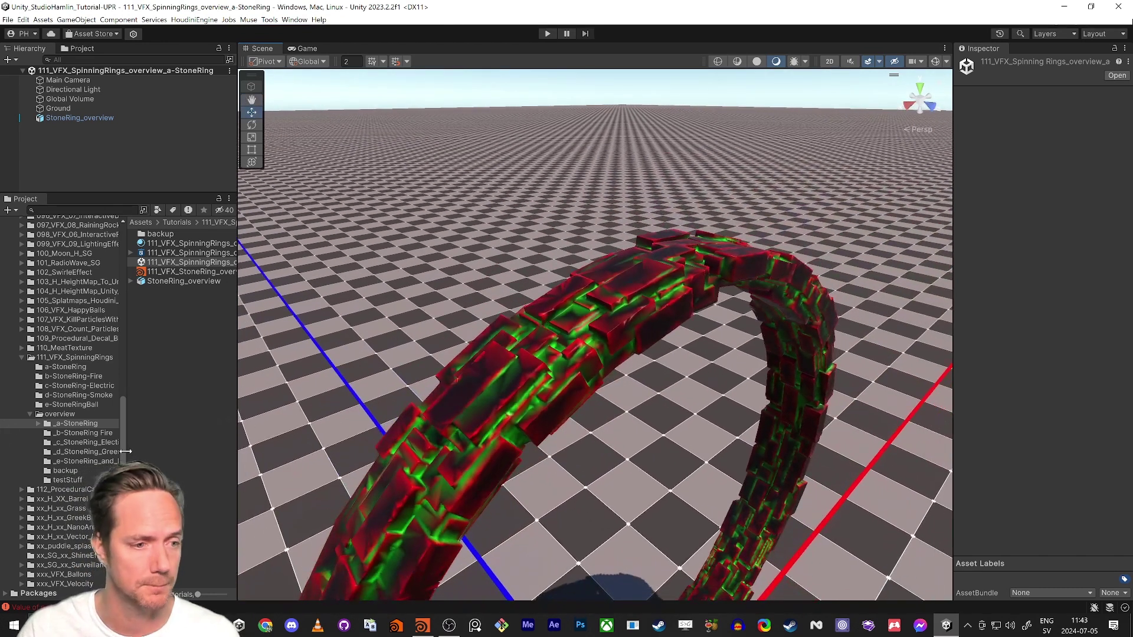
- Open the StoneRing_Fire scene and select its child StoneRing object
{"action": "right_click", "coordinate": [188, 251]}
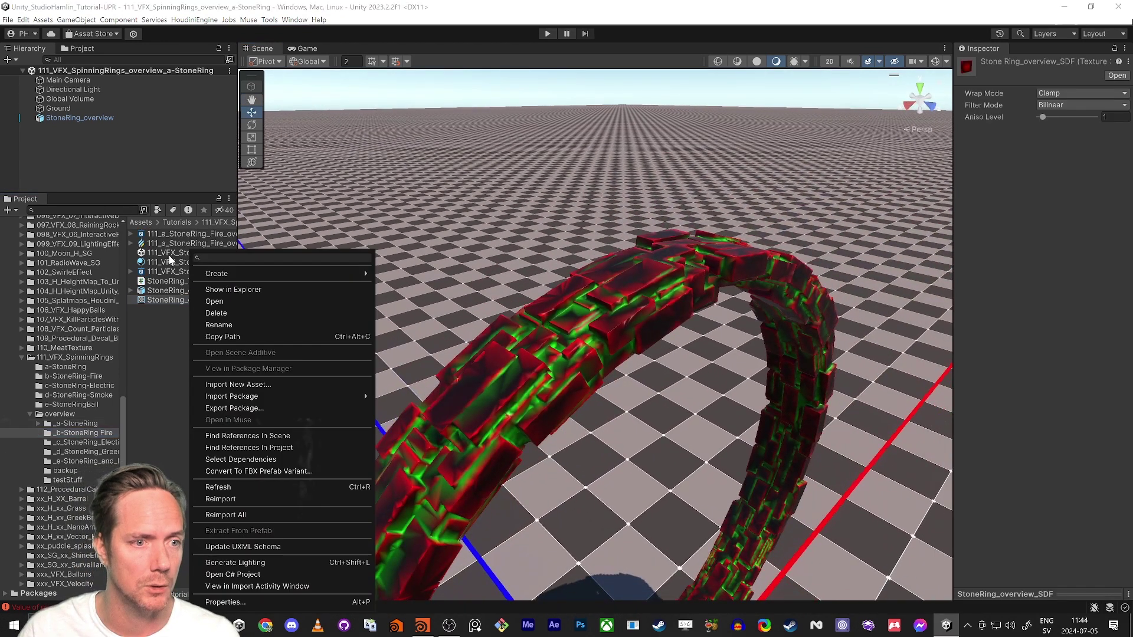
{"action": "double_click", "coordinate": [168, 254]}
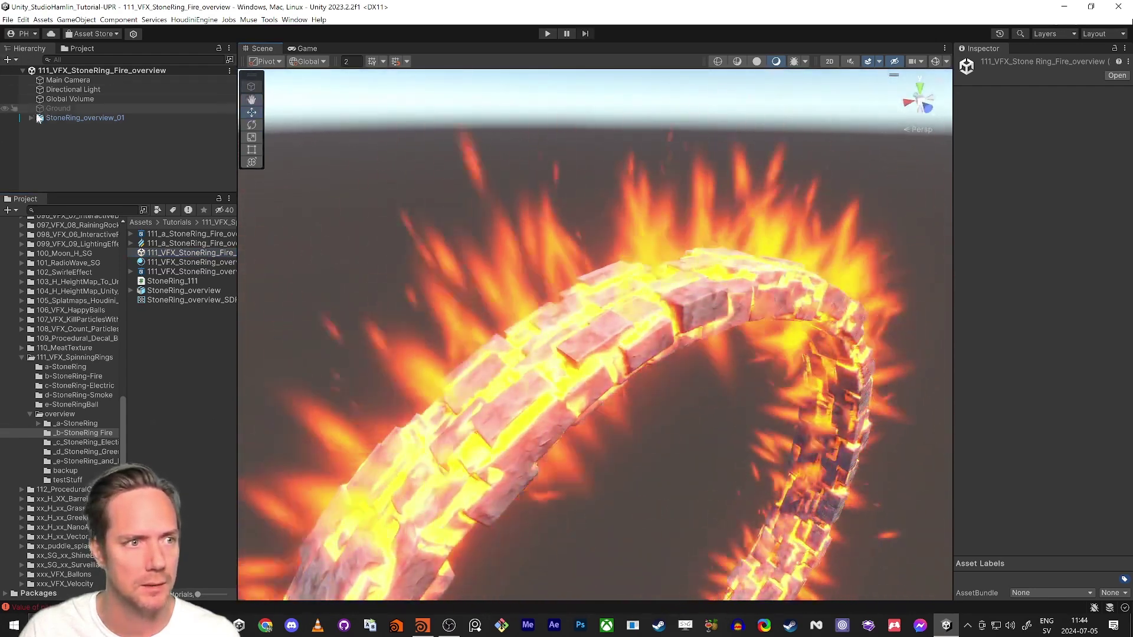
{"action": "left_click", "coordinate": [31, 118]}
{"action": "left_click", "coordinate": [59, 128]}
- Enable the ring's Visual Effect component and preview the flames in the Game view
{"action": "mouse_move", "coordinate": [620, 354]}
{"action": "left_mouse_down", "text": "alt"}
{"action": "mouse_move", "coordinate": [711, 394]}
{"action": "mouse_move", "coordinate": [667, 400]}
{"action": "mouse_move", "coordinate": [718, 406]}
{"action": "mouse_move", "coordinate": [701, 410]}
{"action": "left_mouse_up", "text": "alt"}
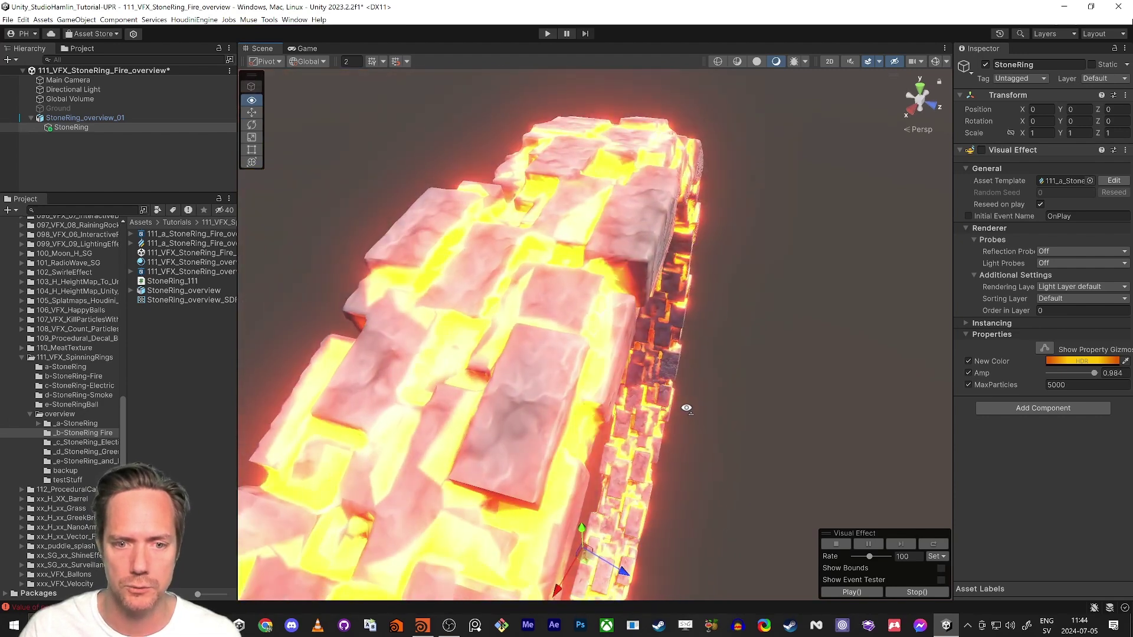
{"action": "mouse_move", "coordinate": [702, 410]}
{"action": "left_mouse_down", "text": "alt"}
{"action": "mouse_move", "coordinate": [648, 396]}
{"action": "mouse_move", "coordinate": [536, 202]}
{"action": "left_mouse_up", "text": "alt"}
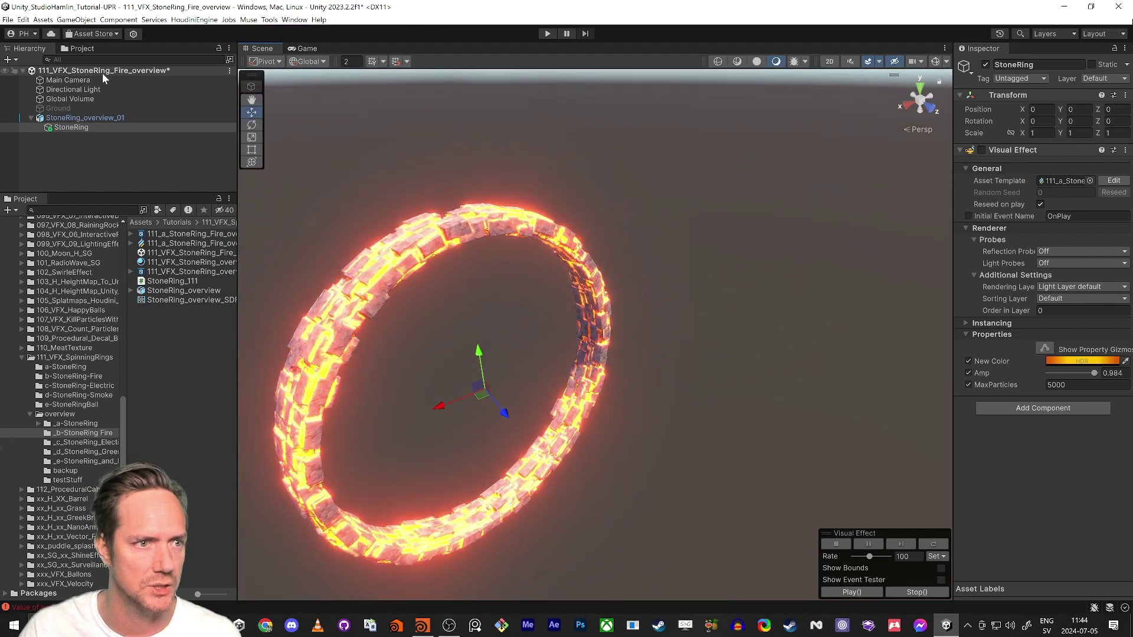
{"action": "left_click", "coordinate": [980, 151]}
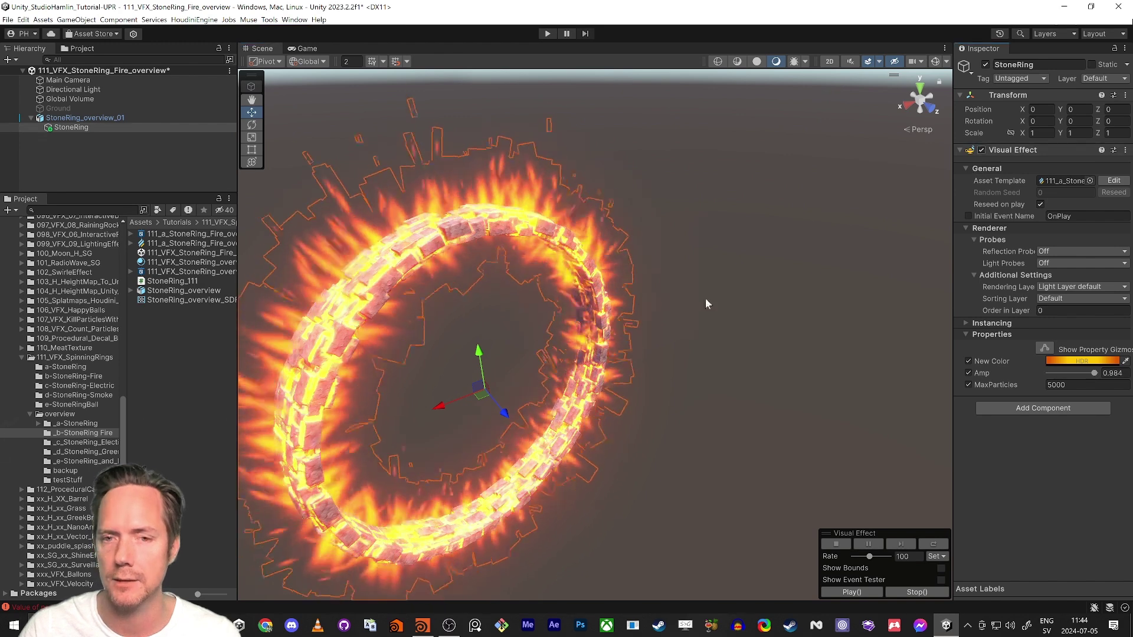
{"action": "left_click_drag", "start_coordinate": [706, 304], "coordinate": [549, 177], "text": "alt"}
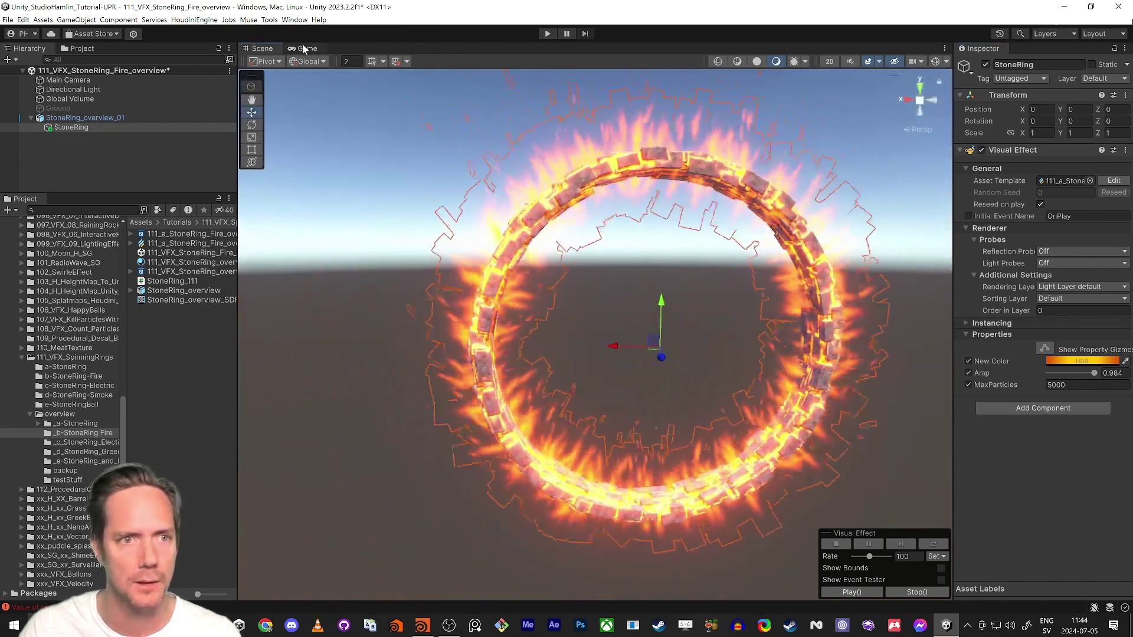
{"action": "left_click", "coordinate": [303, 48]}
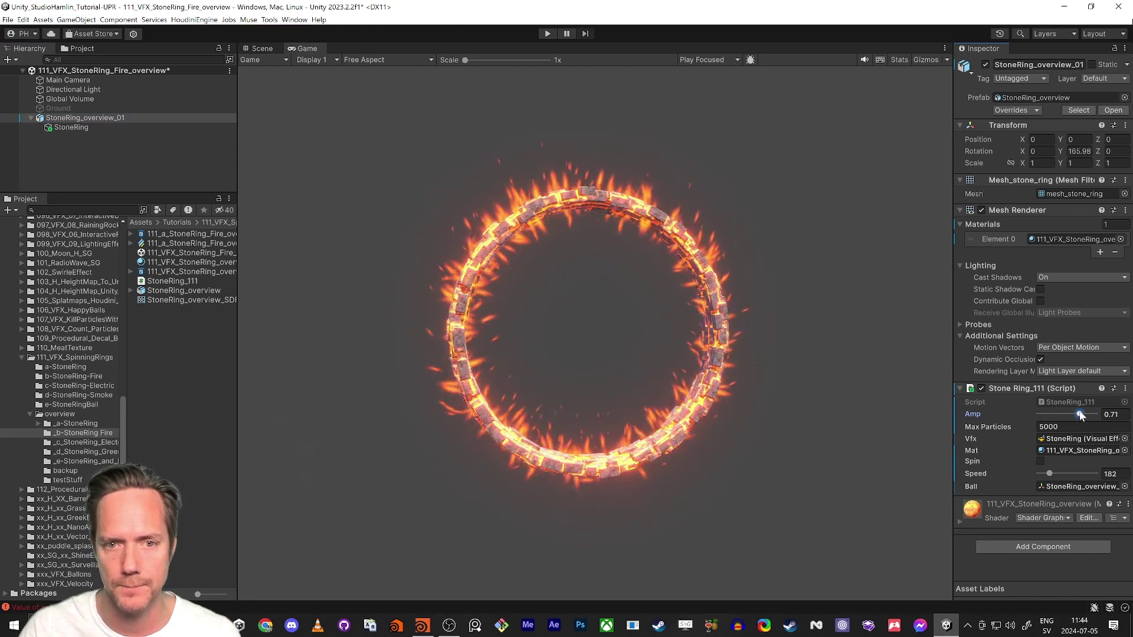
- Set the Stone Ring_111 Amp to 1, then open and dismiss the Window menu
{"action": "left_click_drag", "start_coordinate": [1081, 415], "coordinate": [1098, 415]}
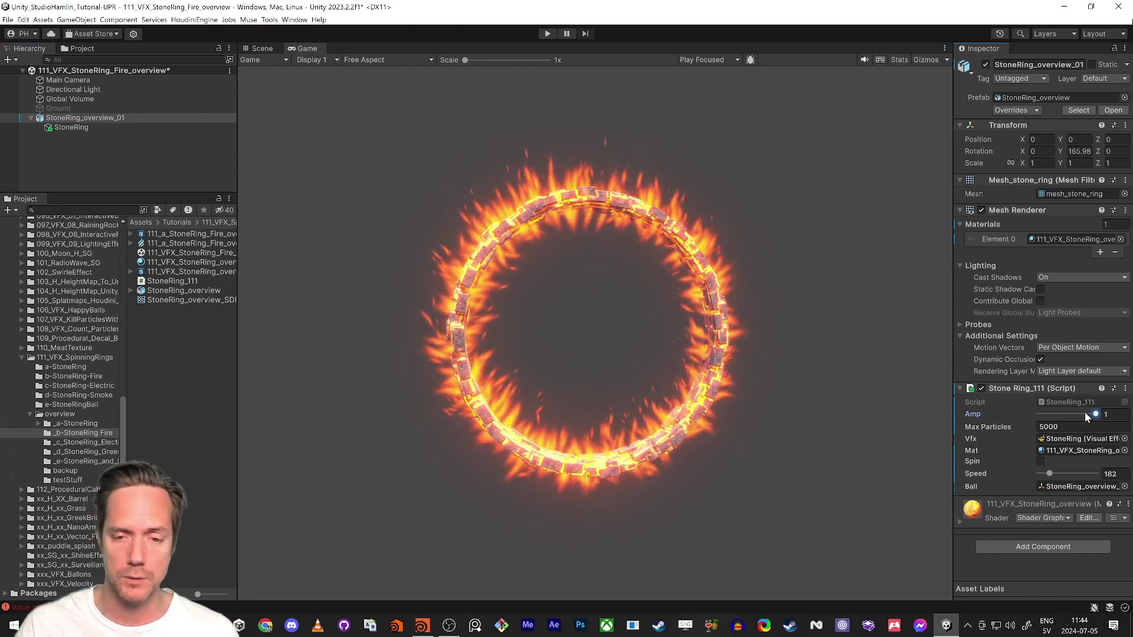
{"action": "left_click", "coordinate": [294, 18]}
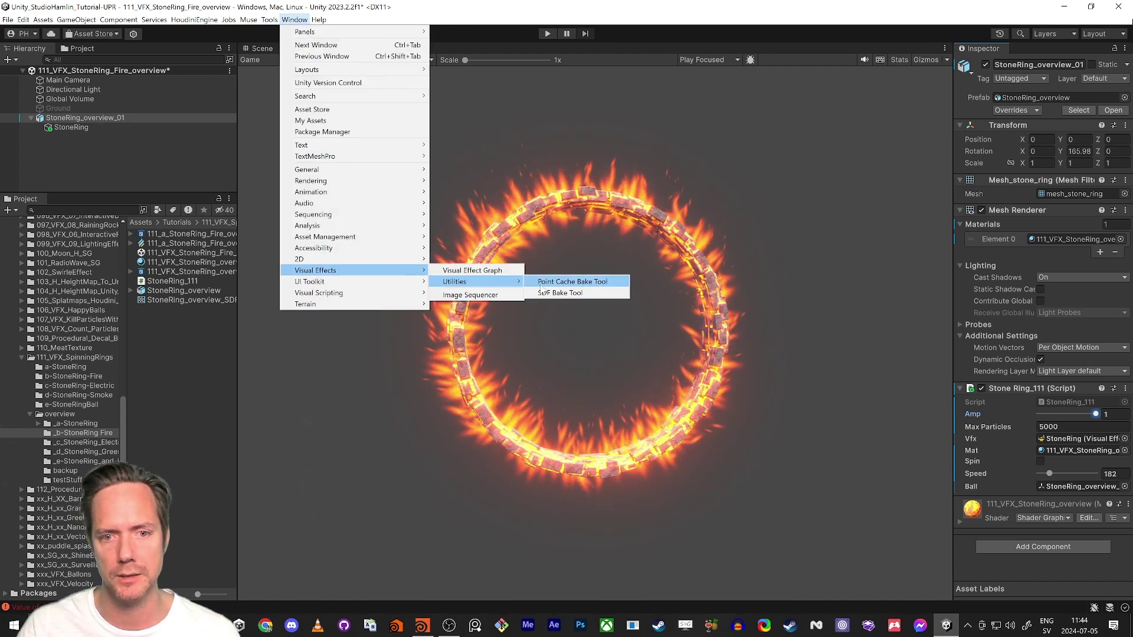
{"action": "left_click", "coordinate": [516, 328]}
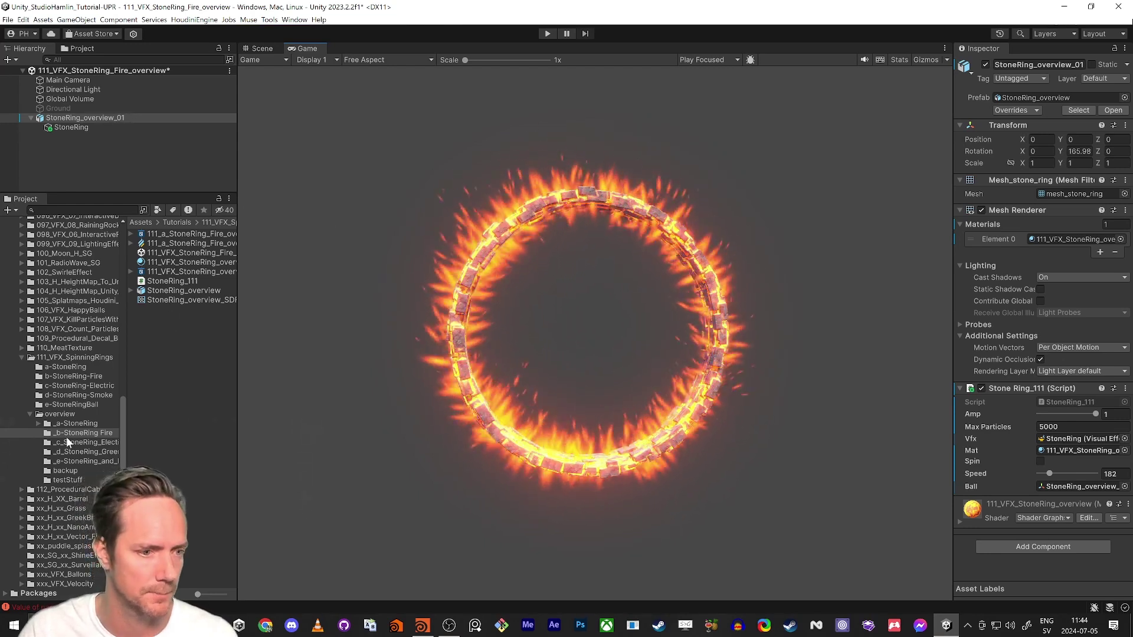
- Open the electric stone ring scene, discarding changes to the fire scene
{"action": "left_click", "coordinate": [89, 441]}
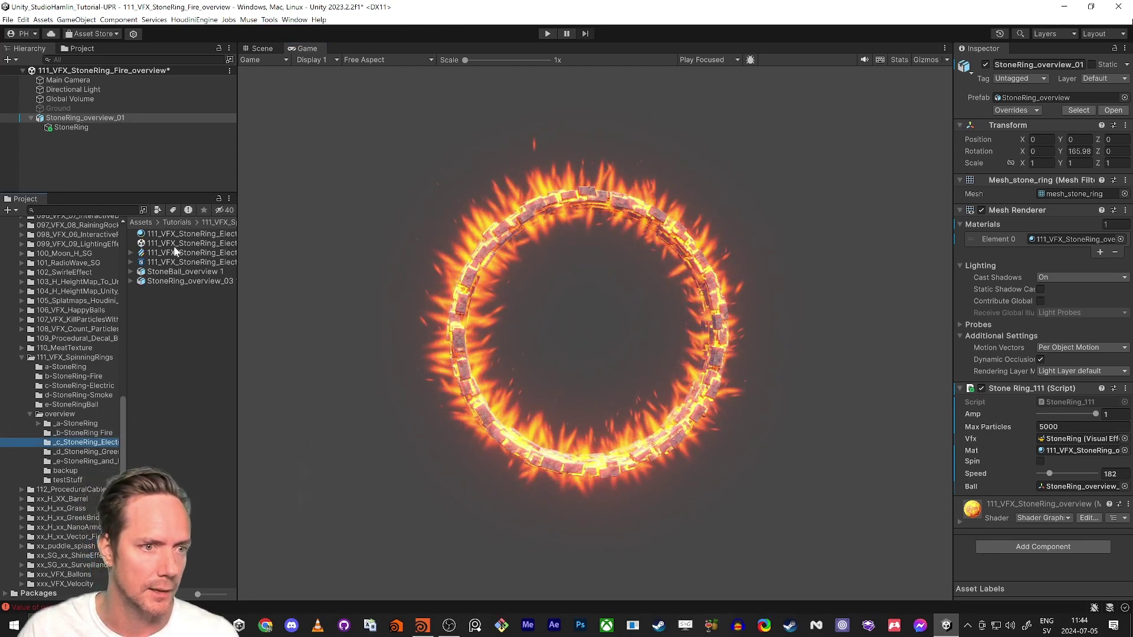
{"action": "double_click", "coordinate": [192, 243]}
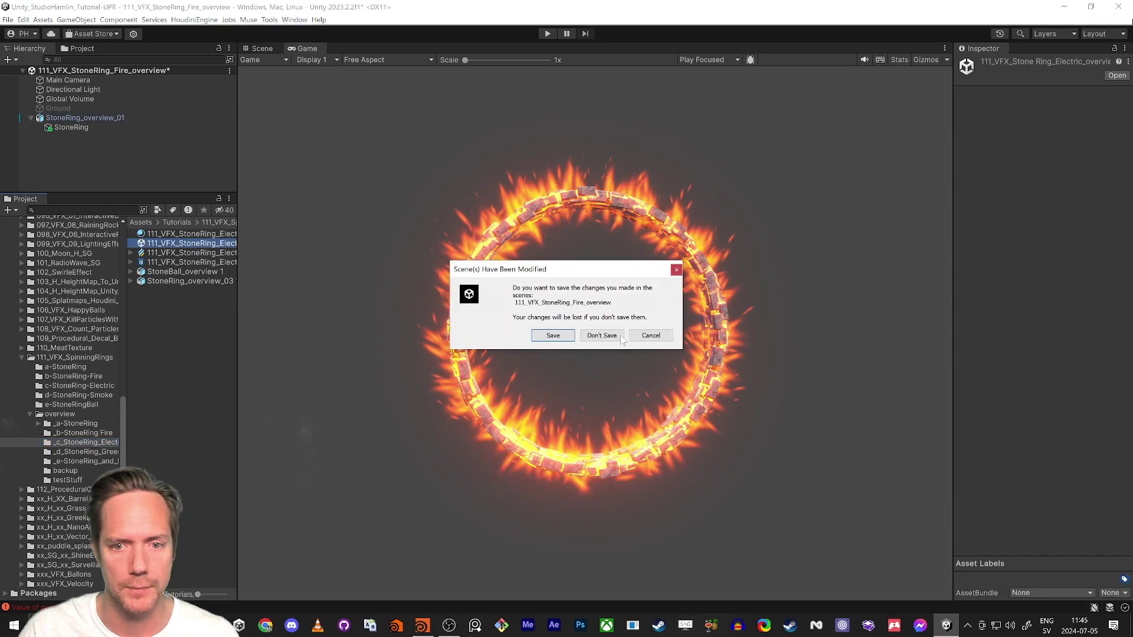
{"action": "left_click", "coordinate": [603, 336]}
- On StoneRing_overview_01, uncheck Spin, zero Rotation Y, and ramp Amp from 0 to 1
{"action": "left_click", "coordinate": [86, 117]}
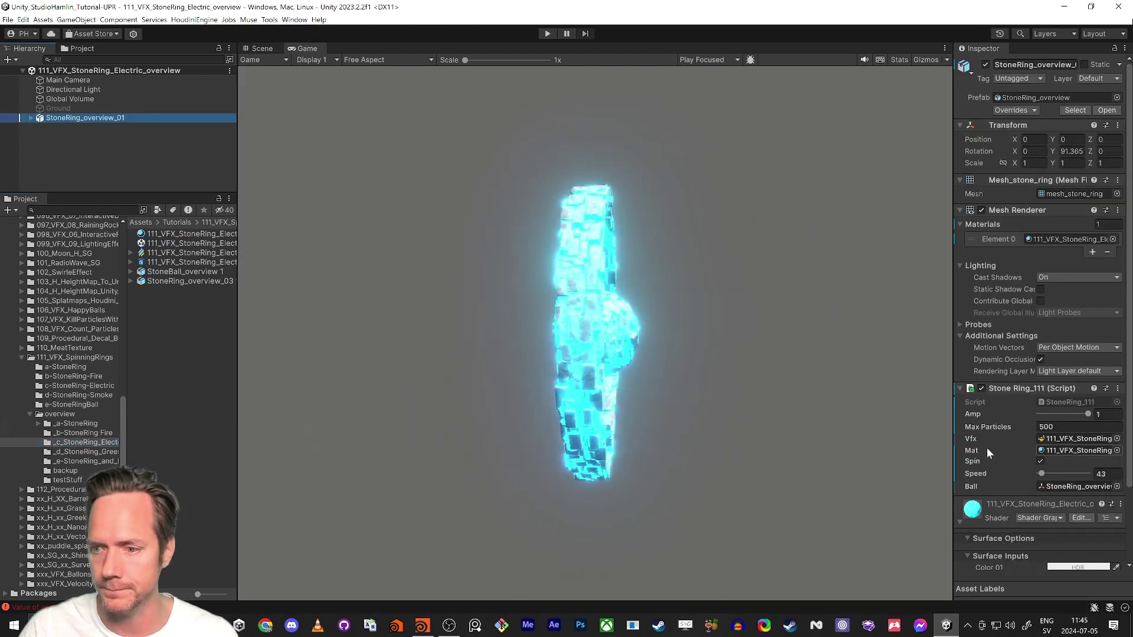
{"action": "left_click_drag", "start_coordinate": [1043, 472], "coordinate": [1042, 467]}
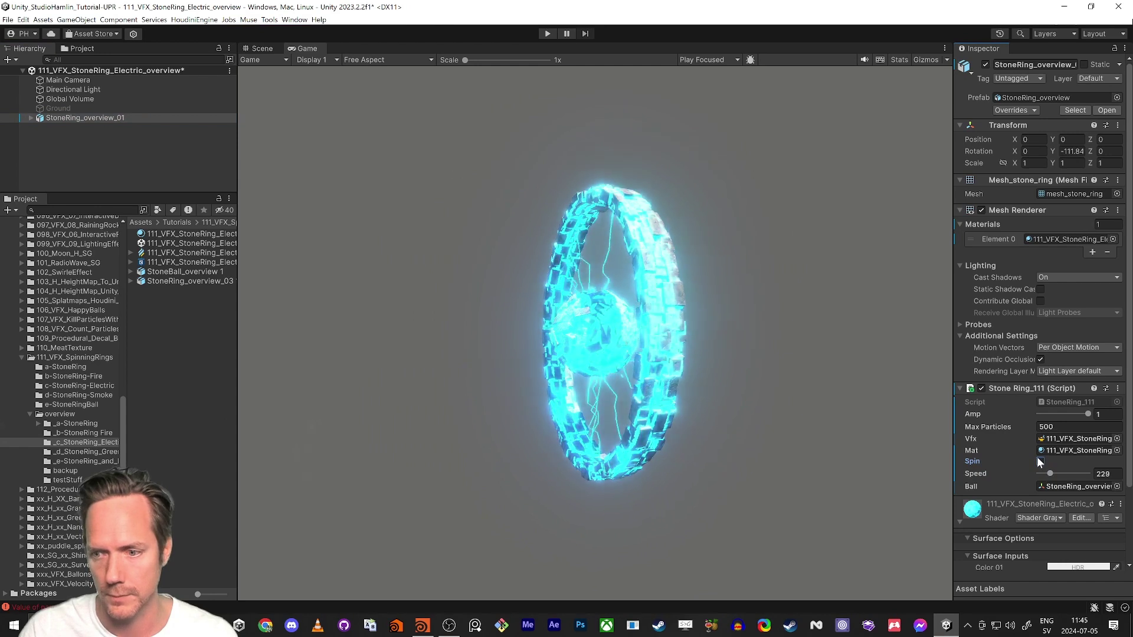
{"action": "left_click", "coordinate": [1040, 461]}
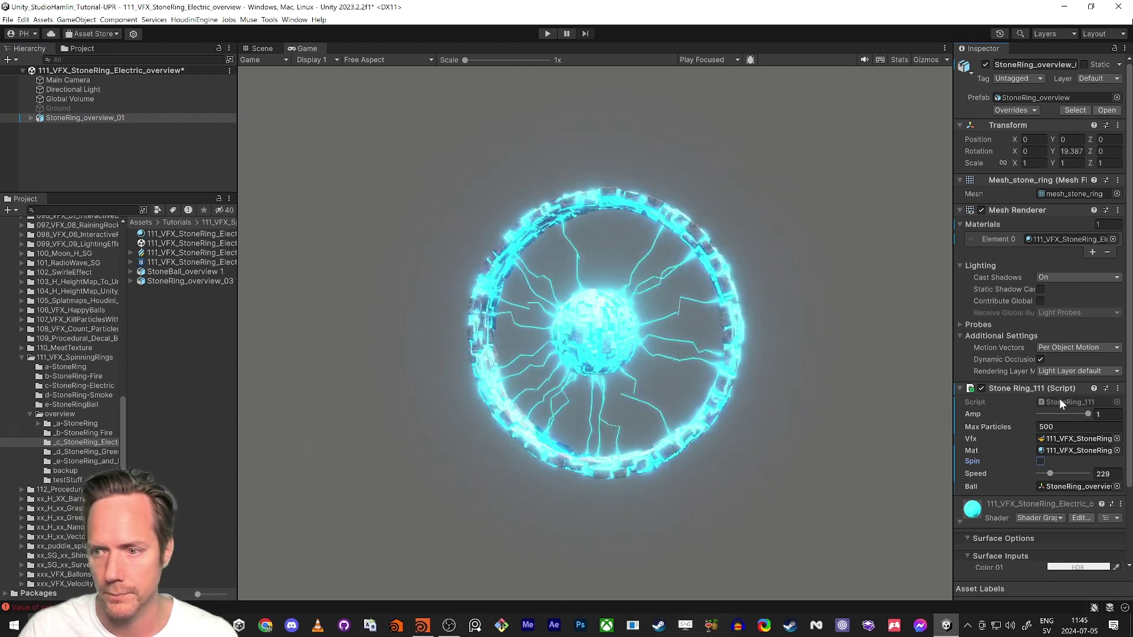
{"action": "left_click_drag", "start_coordinate": [1063, 414], "coordinate": [1030, 417]}
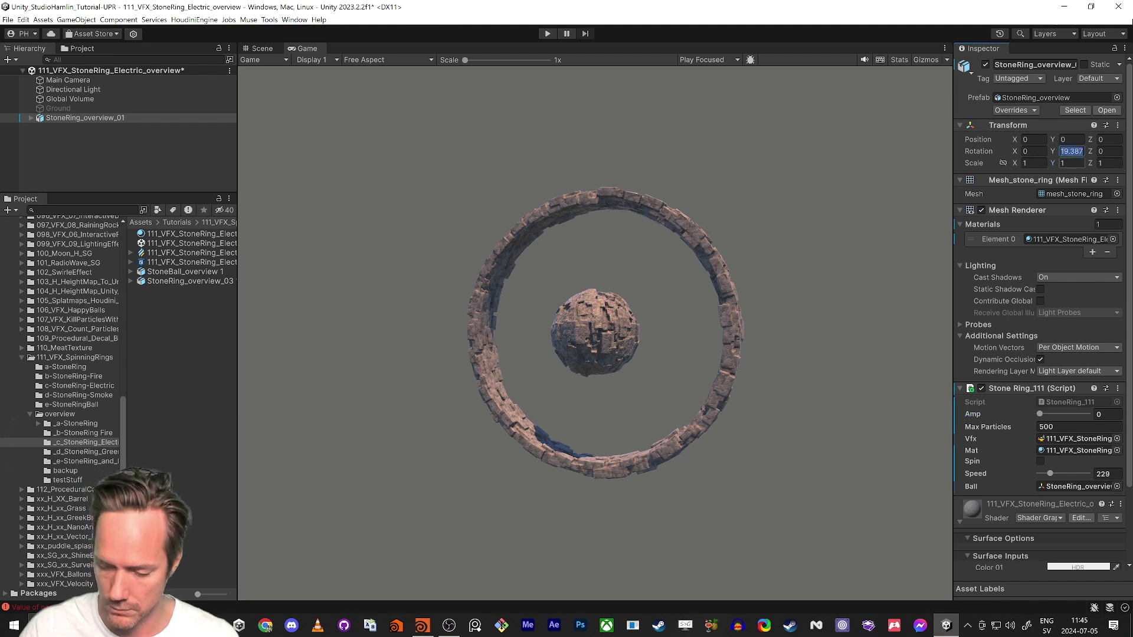
{"action": "type", "text": "0"}
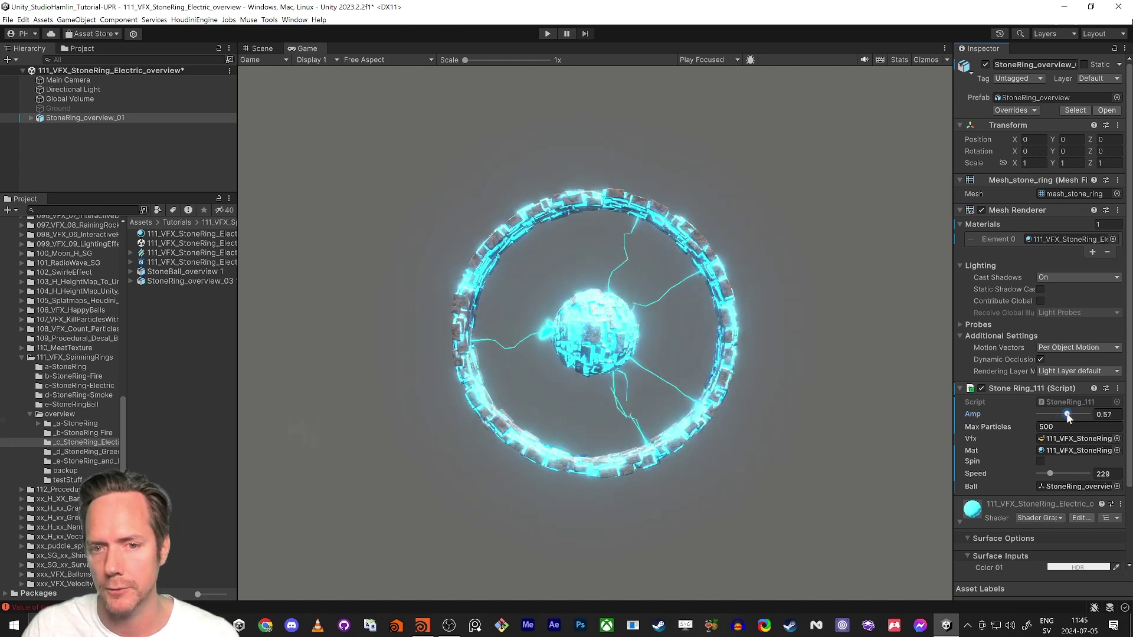
{"action": "left_click_drag", "start_coordinate": [1060, 417], "coordinate": [1088, 414]}
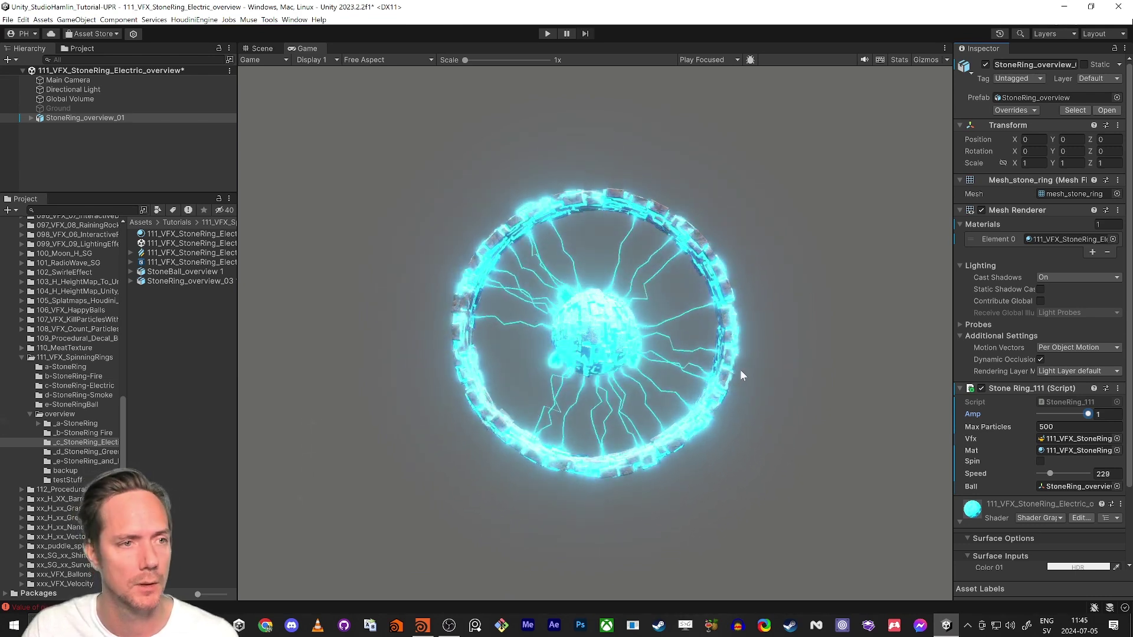
{"action": "left_click", "coordinate": [85, 452]}
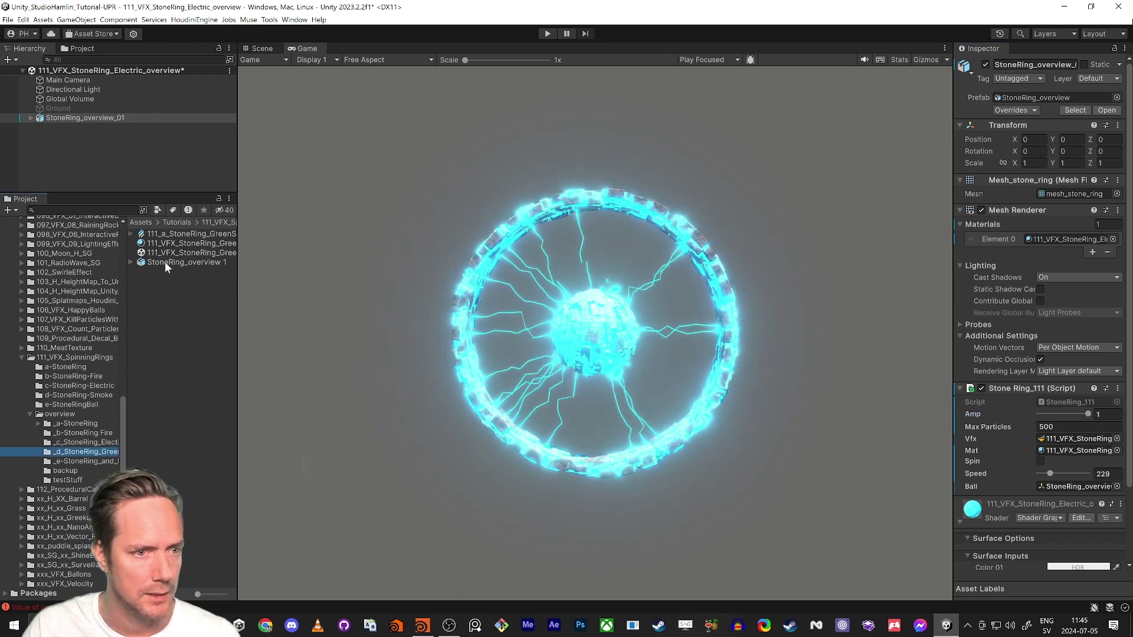
- Open the GreenSmoke overview scene without saving and select StoneRing_overview 1
{"action": "double_click", "coordinate": [165, 252]}
{"action": "left_click", "coordinate": [596, 337]}
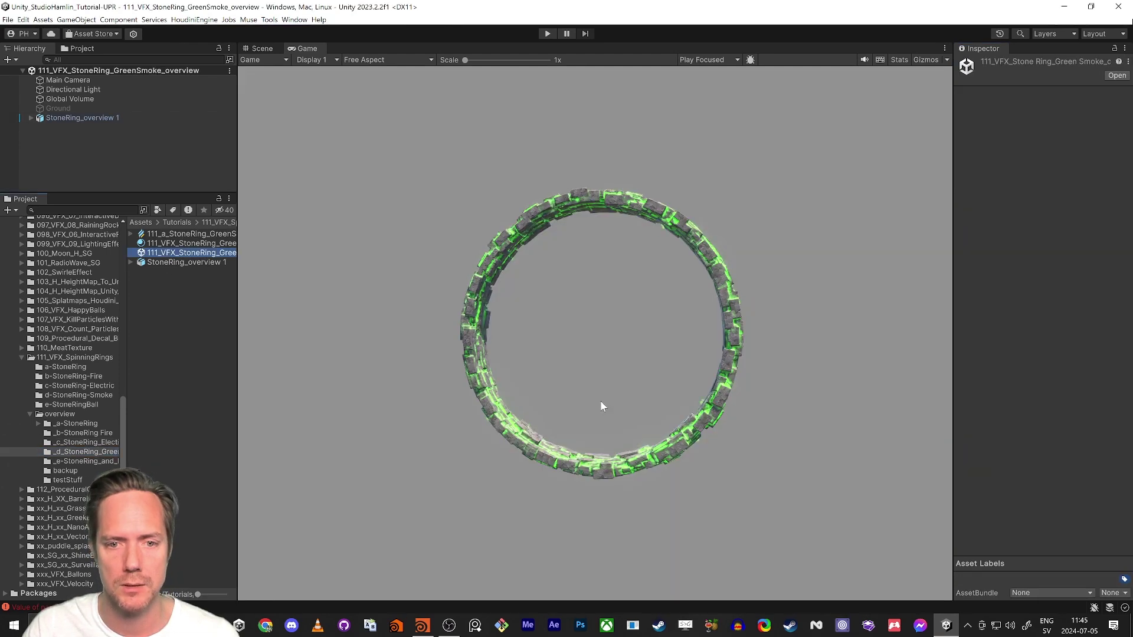
{"action": "left_click", "coordinate": [54, 118]}
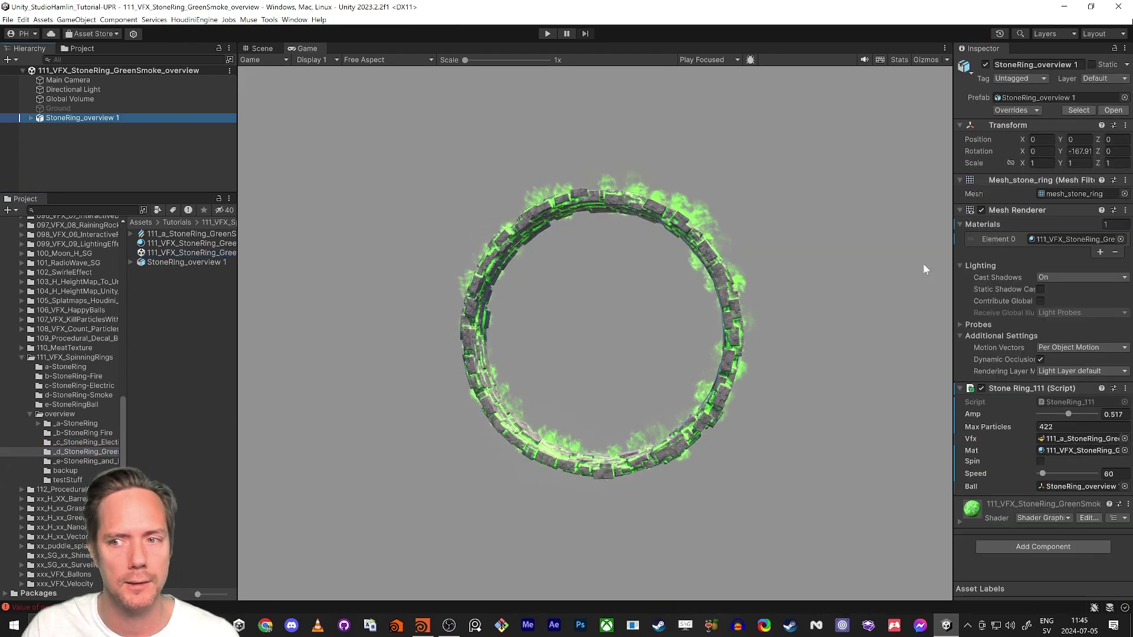
- Fade the green smoke's Amp to 0, then raise it to full 1
{"action": "left_click_drag", "start_coordinate": [1065, 414], "coordinate": [1043, 417]}
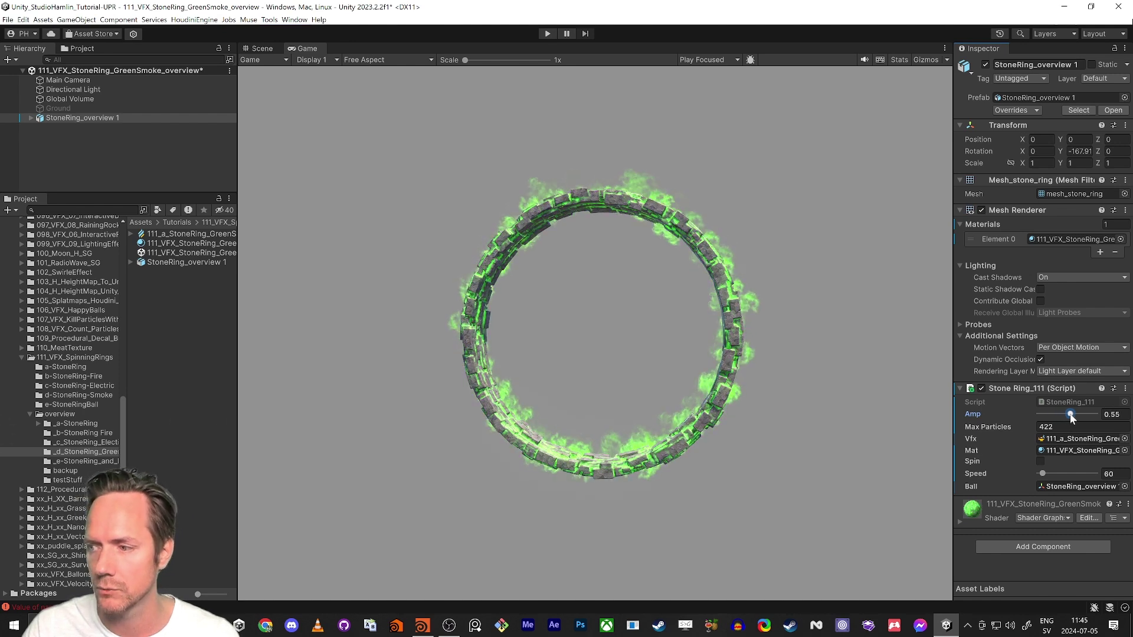
{"action": "left_click_drag", "start_coordinate": [1071, 414], "coordinate": [1096, 414]}
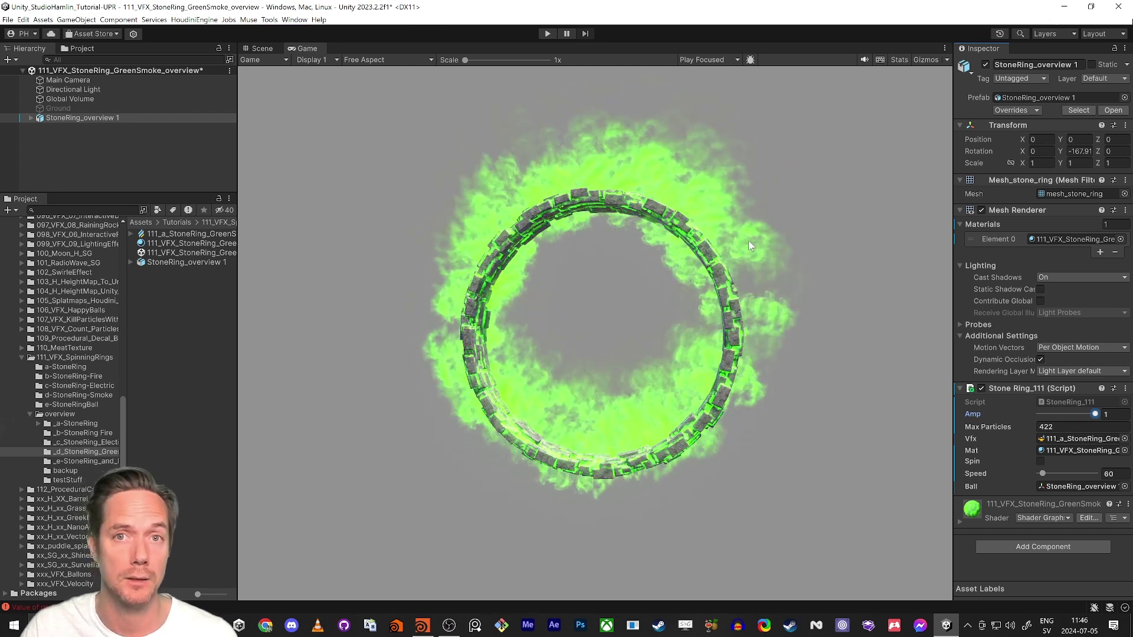
{"action": "left_click", "coordinate": [84, 461]}
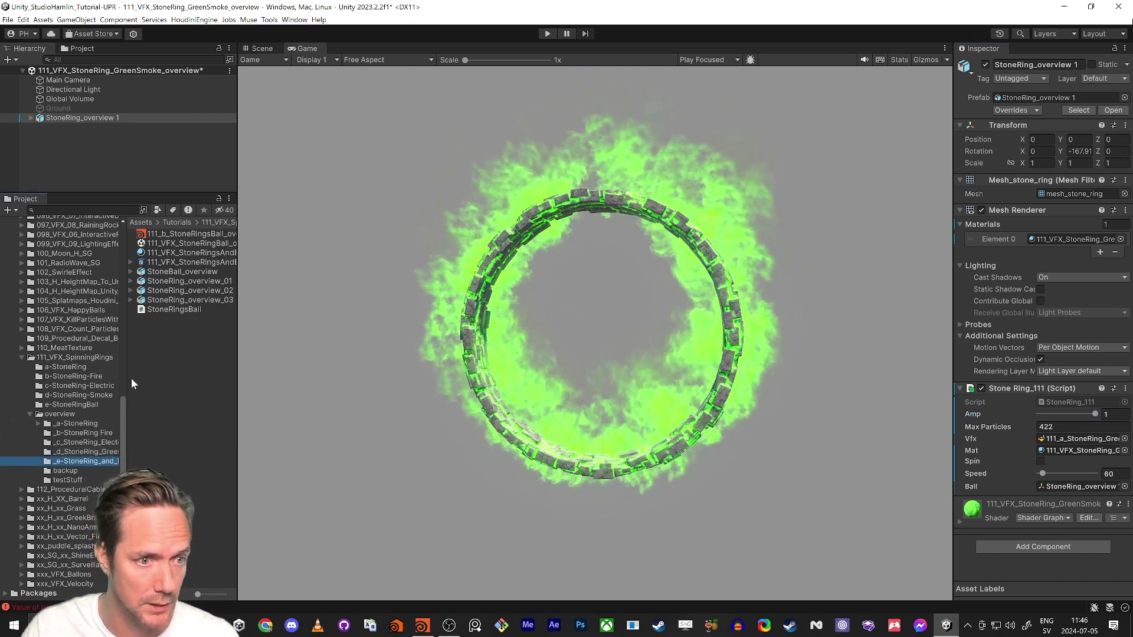
- Open 111_VFX_StoneRingBall_overview without saving and enter Play mode
{"action": "double_click", "coordinate": [176, 240]}
{"action": "left_click", "coordinate": [602, 335]}
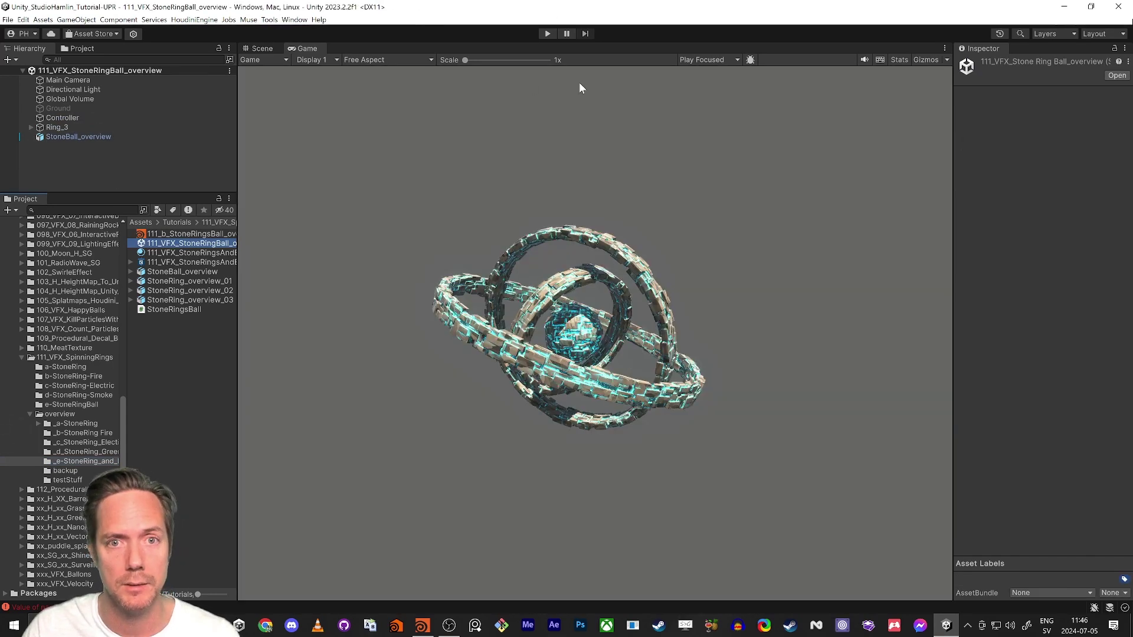
{"action": "left_click", "coordinate": [548, 33]}
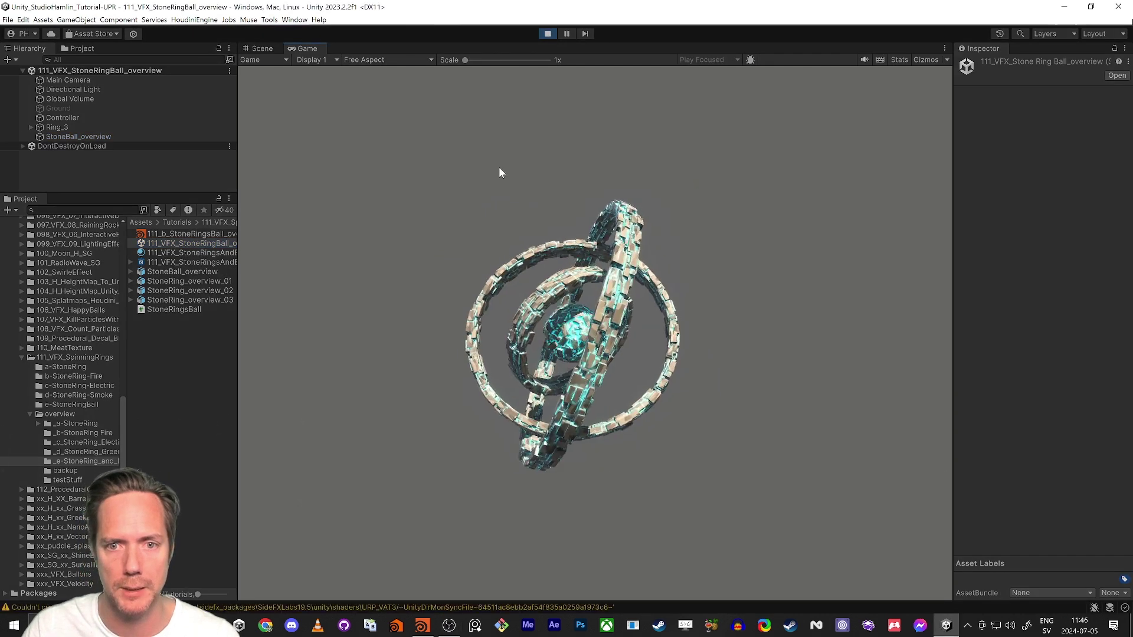
- Enable Controller's Stone Rings Ball script and set turn speeds, ring one at 100
{"action": "left_click", "coordinate": [70, 116]}
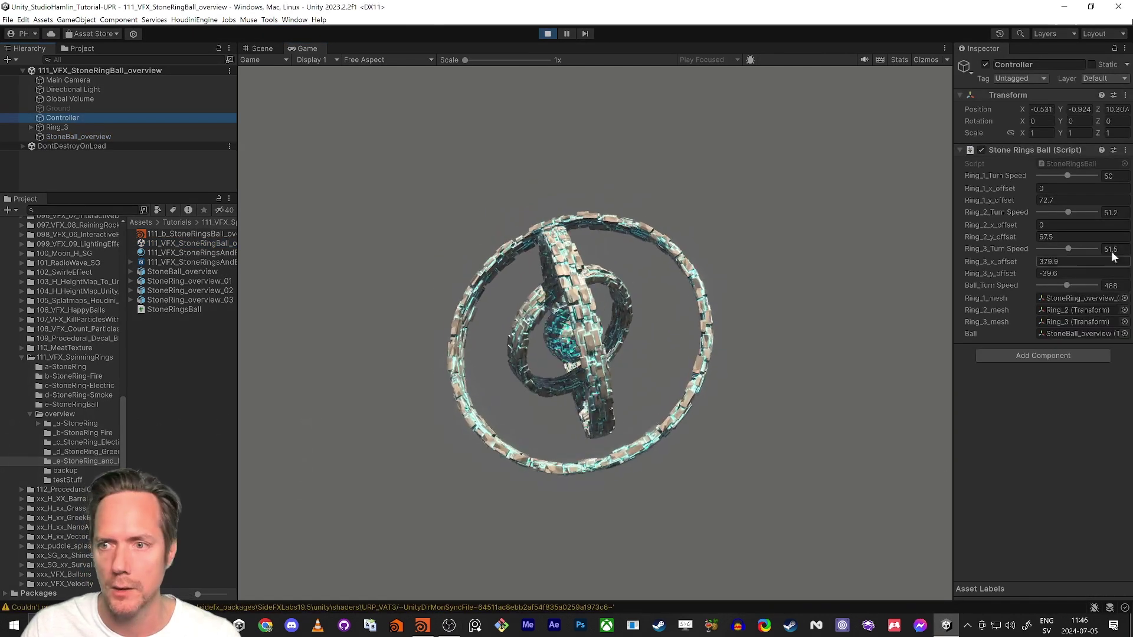
{"action": "left_click", "coordinate": [982, 150]}
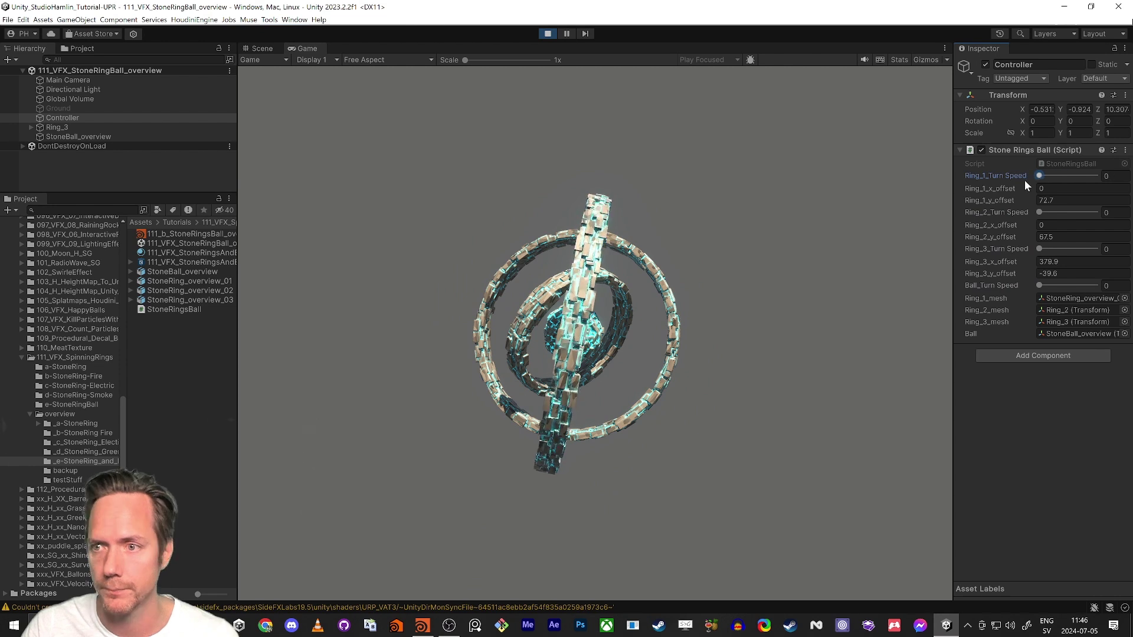
{"action": "mouse_move", "coordinate": [1039, 285]}
{"action": "left_mouse_down"}
{"action": "mouse_move", "coordinate": [1050, 285]}
{"action": "mouse_move", "coordinate": [1051, 252]}
{"action": "left_mouse_up"}
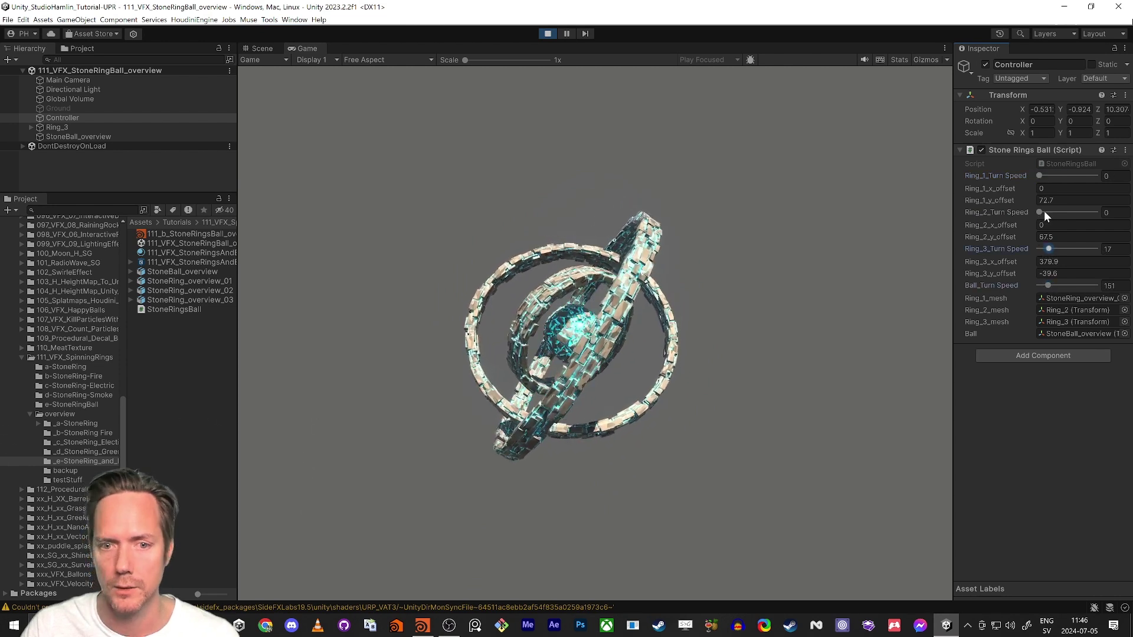
{"action": "left_click_drag", "start_coordinate": [1042, 213], "coordinate": [1059, 211]}
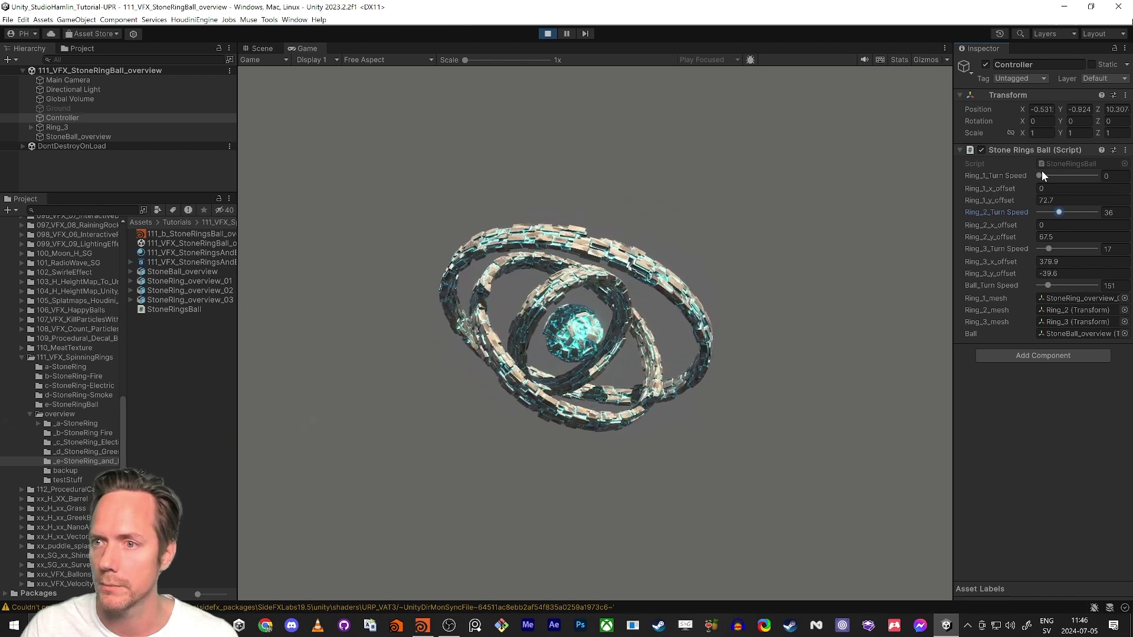
{"action": "left_click_drag", "start_coordinate": [1041, 175], "coordinate": [1106, 188]}
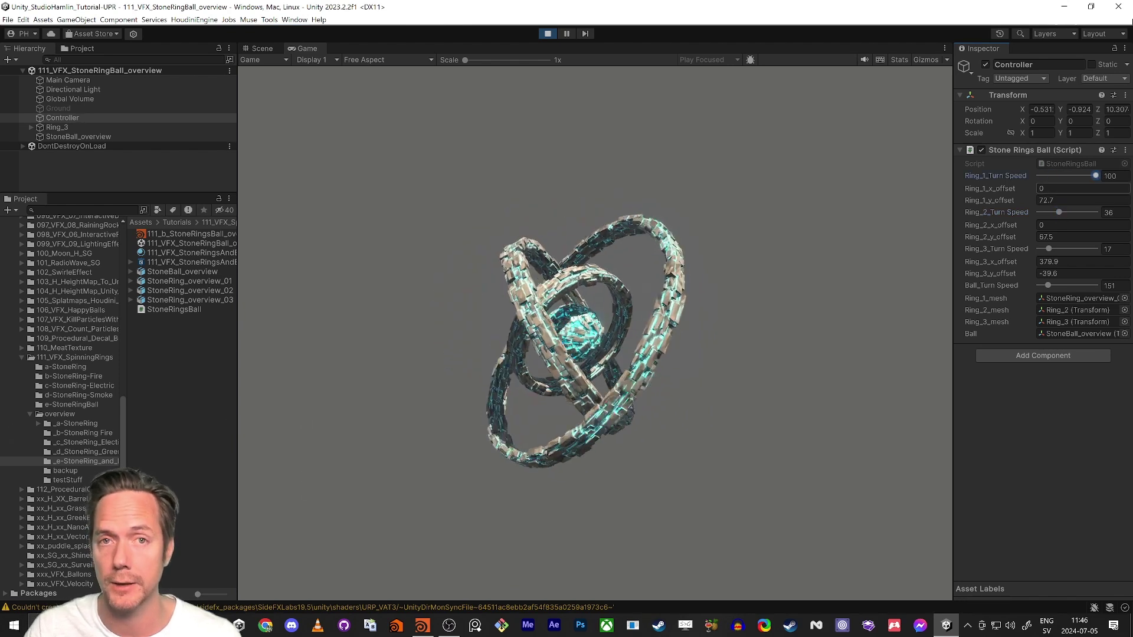